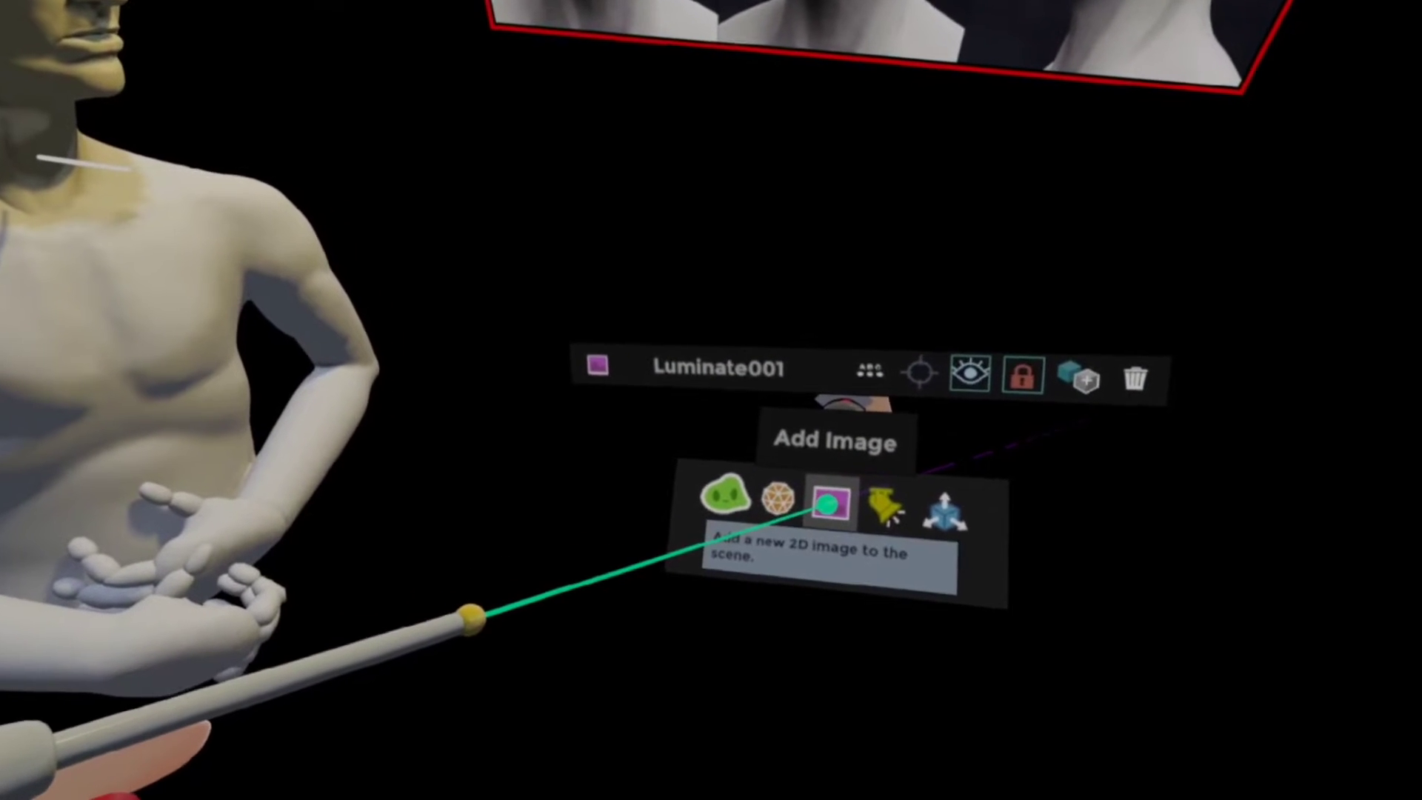
Place the pexels-poi-9058664 photo of the woman in white into the scene via Add Image.
{"action": "left_click", "coordinate": [723, 479]}
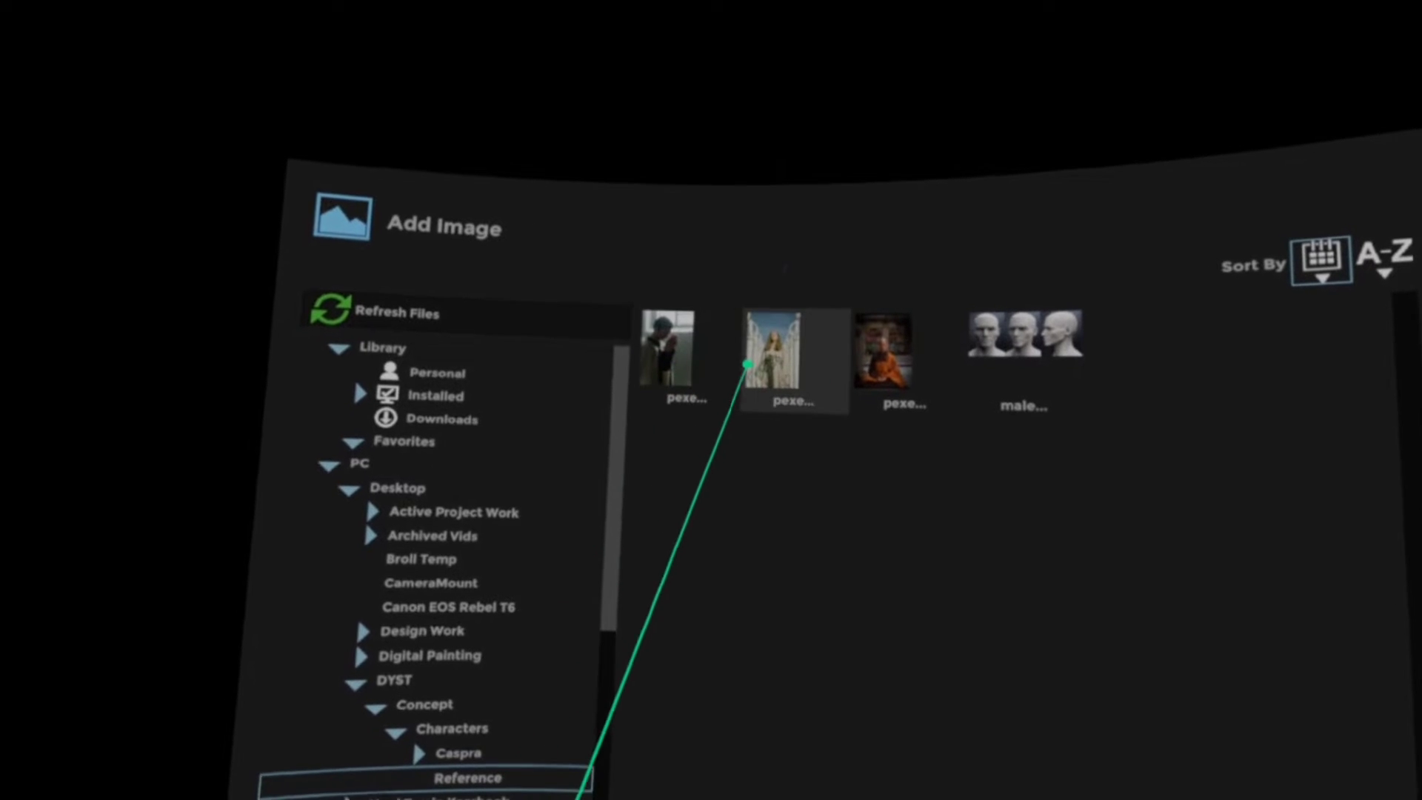
{"action": "left_click", "coordinate": [766, 358]}
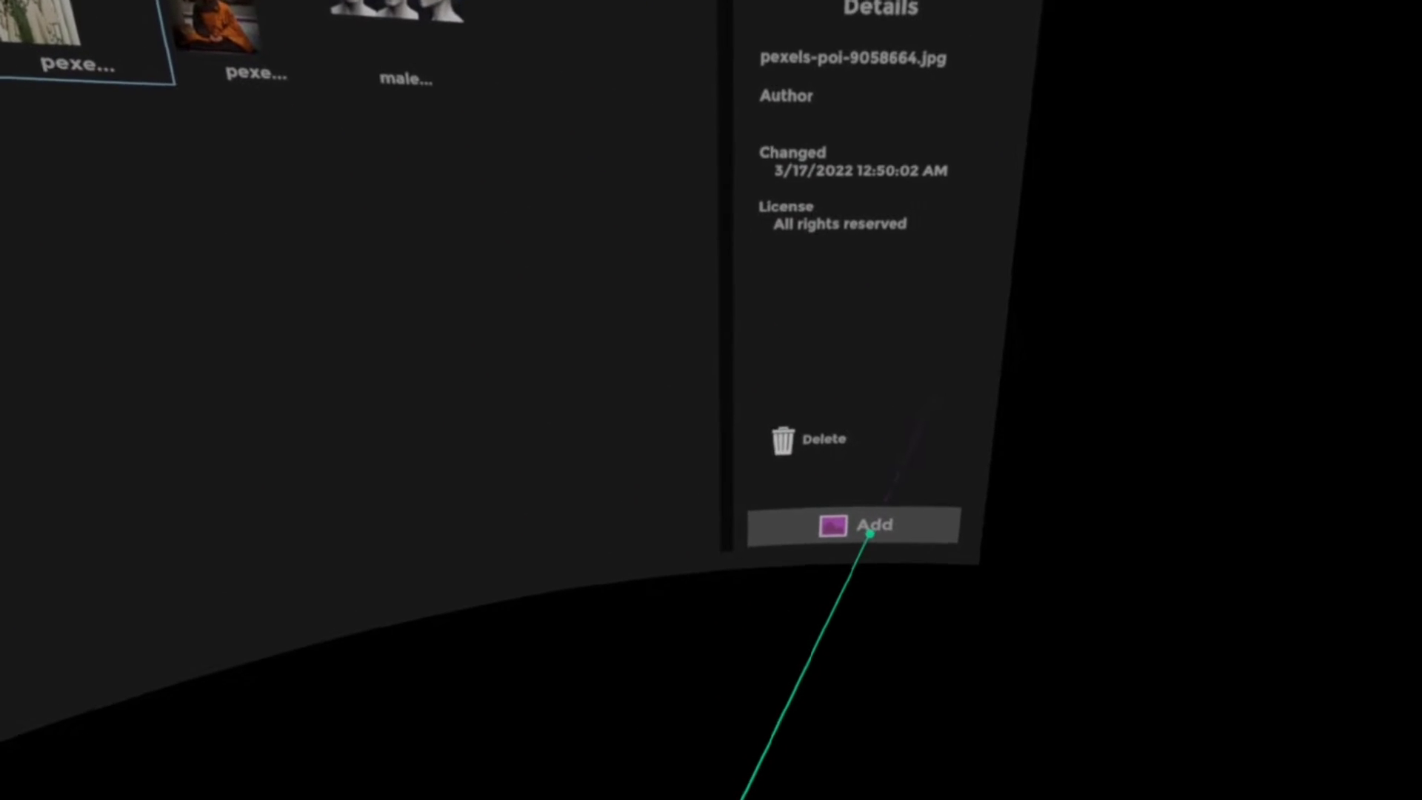
{"action": "left_click", "coordinate": [869, 533]}
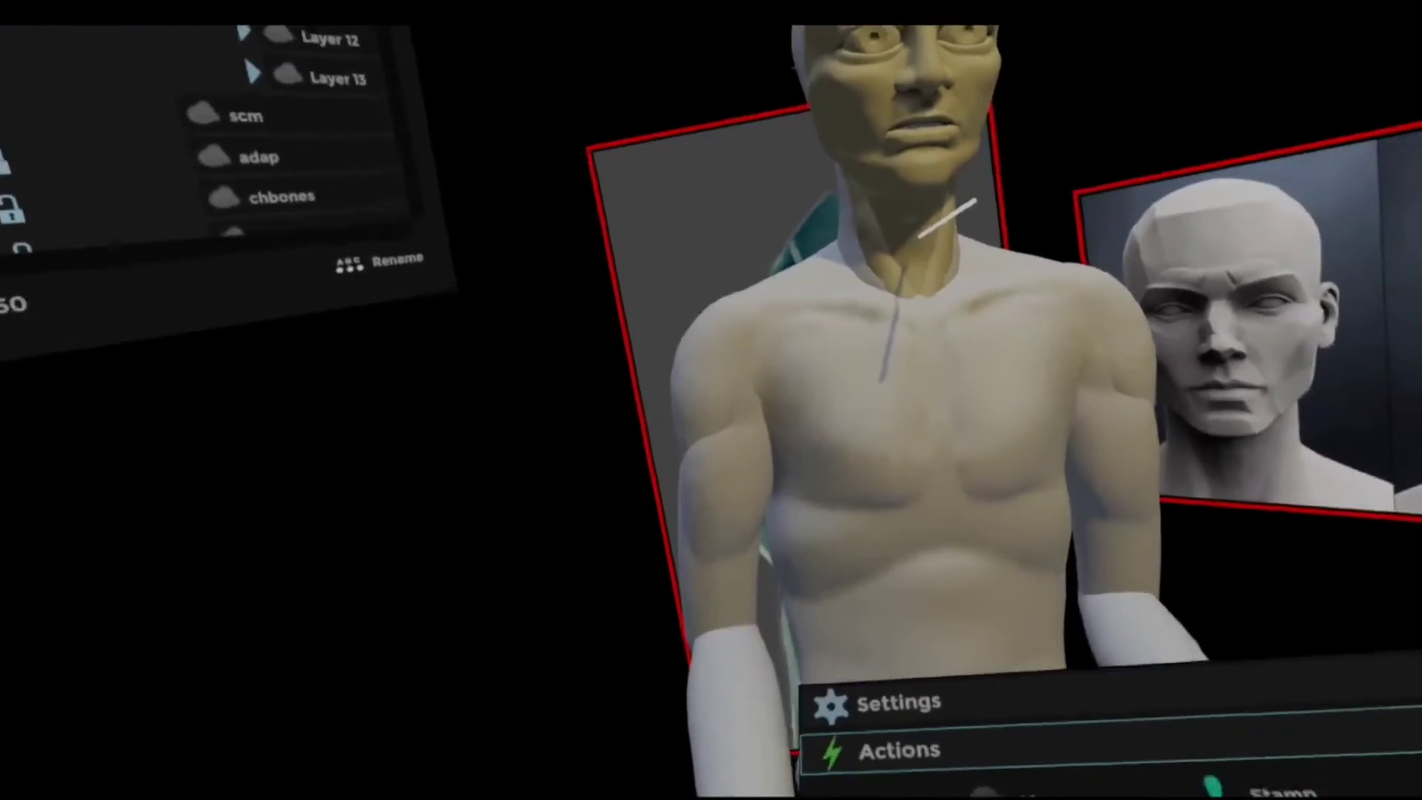
Collapse l arm and nest r arm's layers as Layer 10 > Layer 11 > Layer 12 > Layer 1.
{"action": "left_click", "coordinate": [486, 203]}
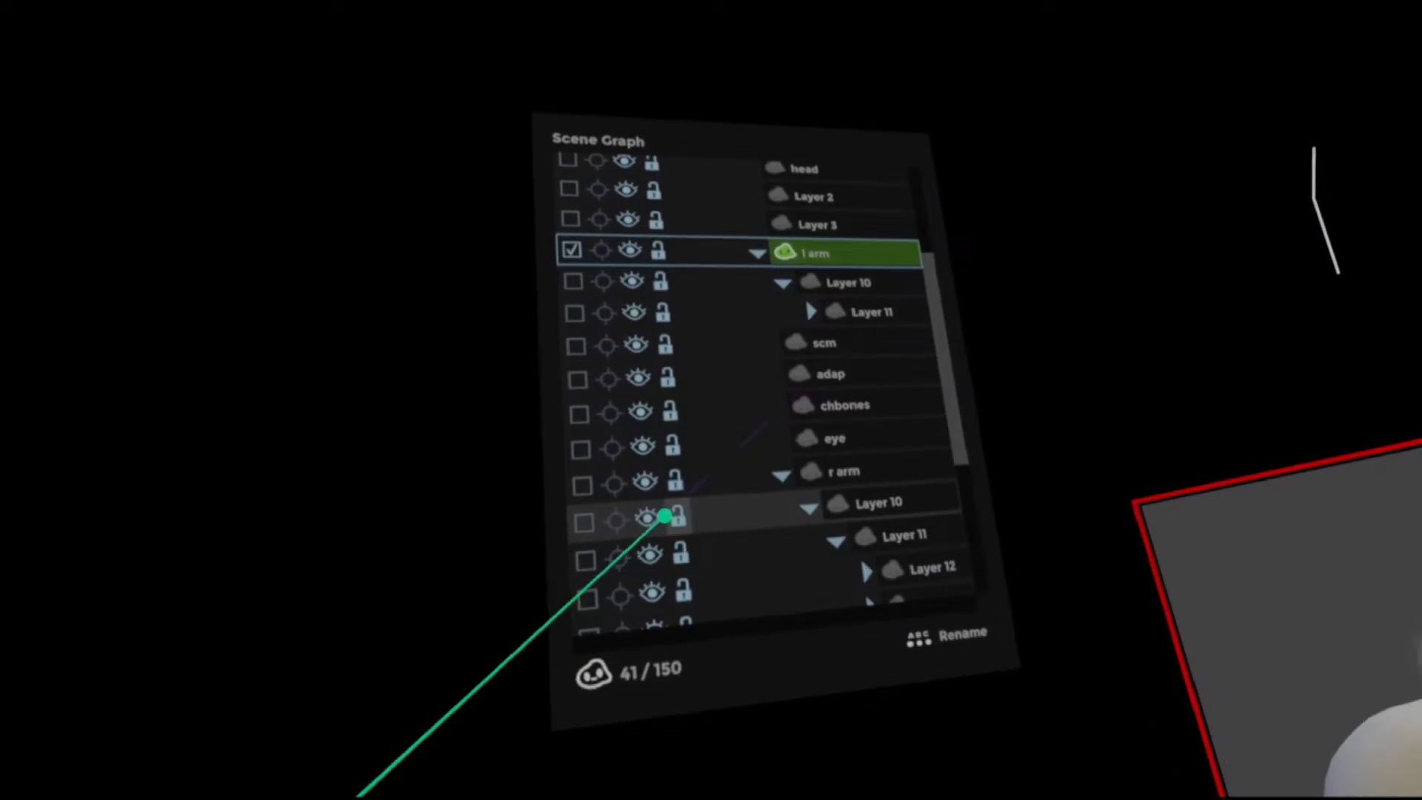
{"action": "left_click", "coordinate": [645, 470]}
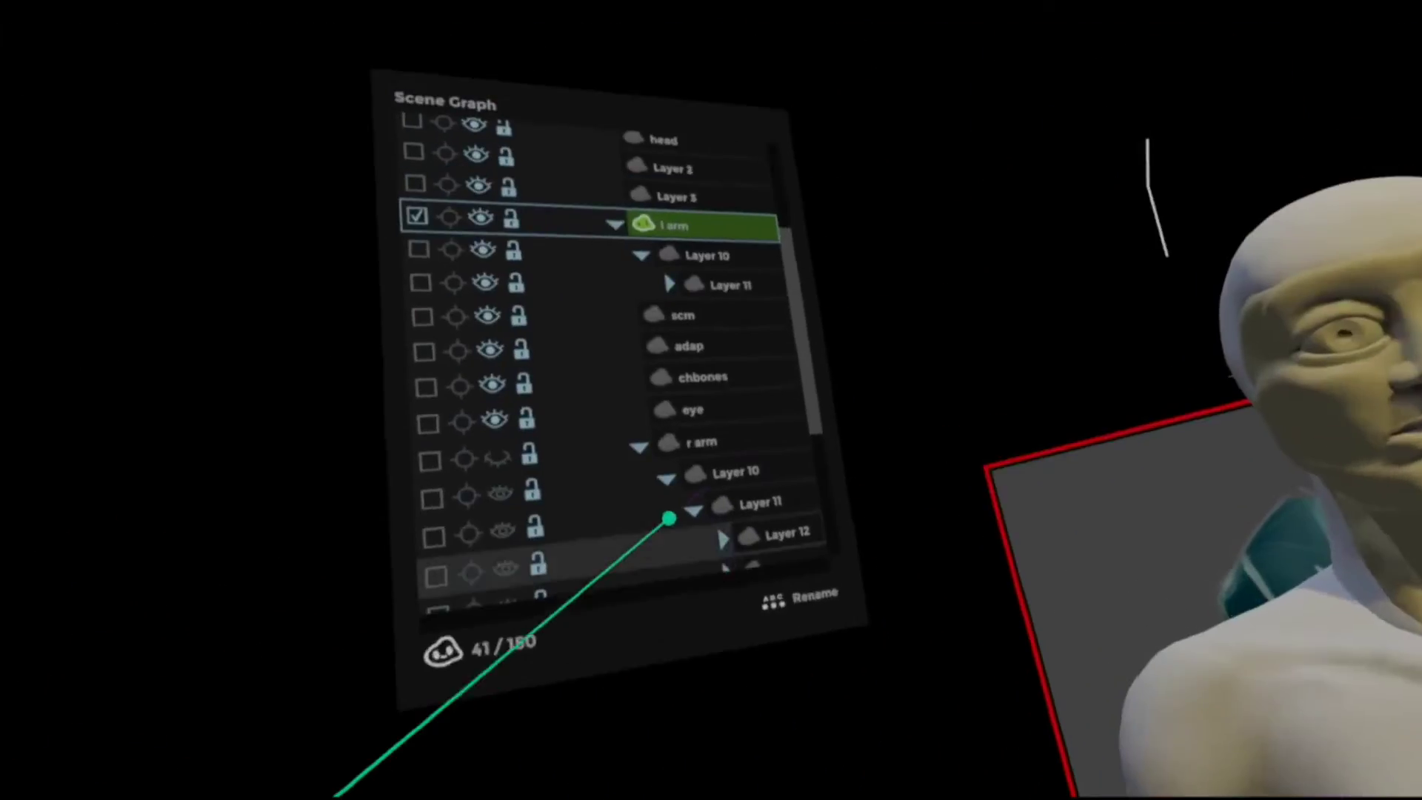
{"action": "left_click", "coordinate": [688, 255]}
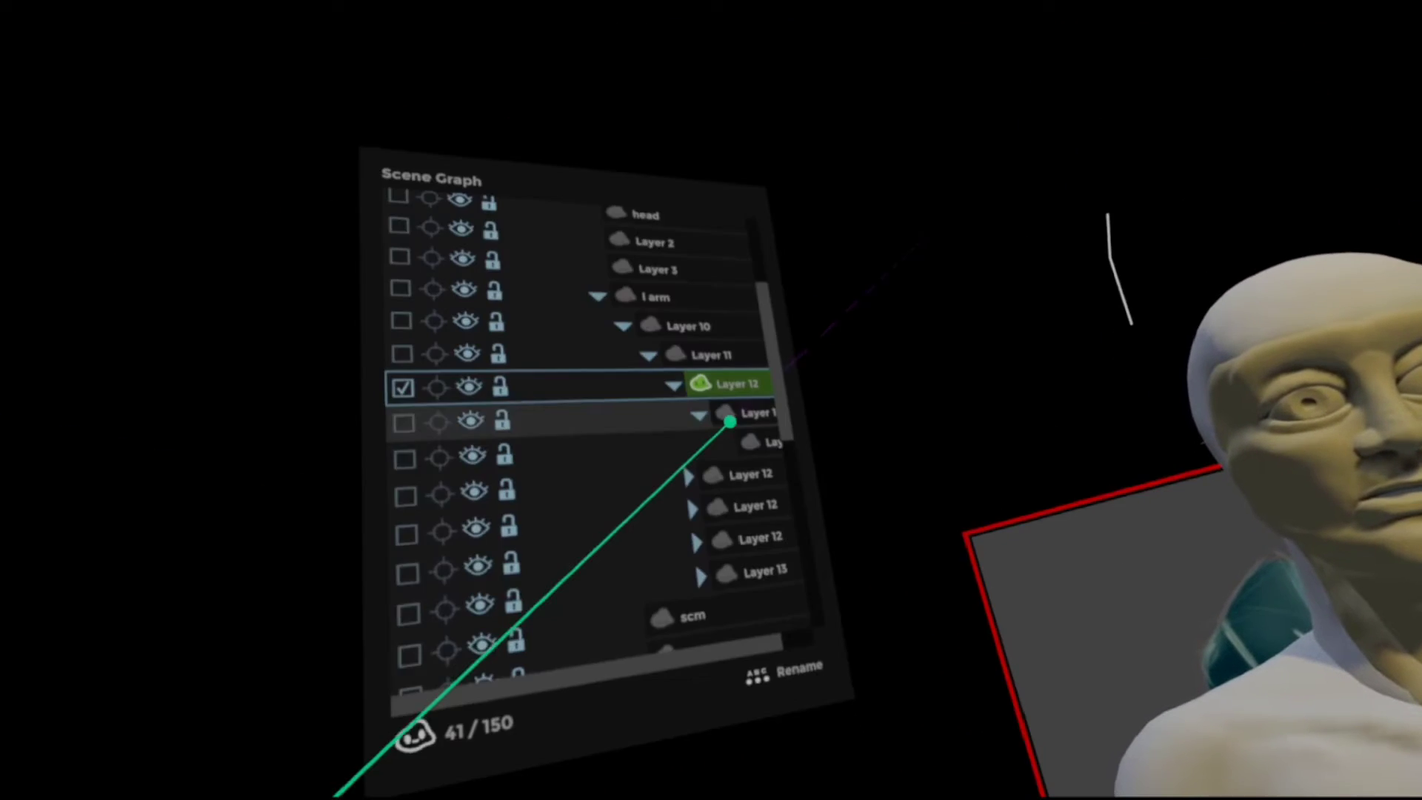
{"action": "left_click", "coordinate": [724, 409]}
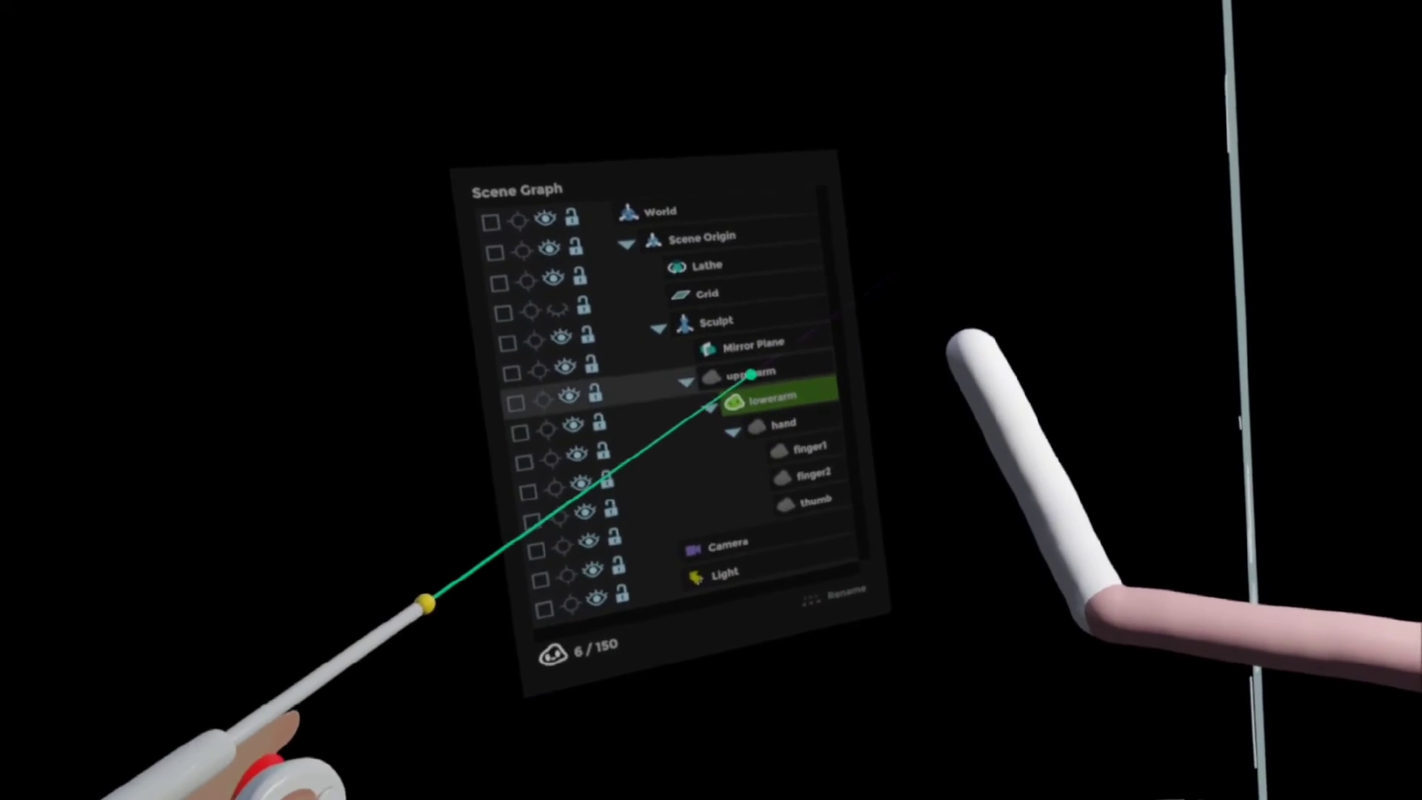
Rotate upperarm upright at the shoulder, then rotate lowerarm so the hand lifts across the torso.
{"action": "left_click", "coordinate": [747, 345]}
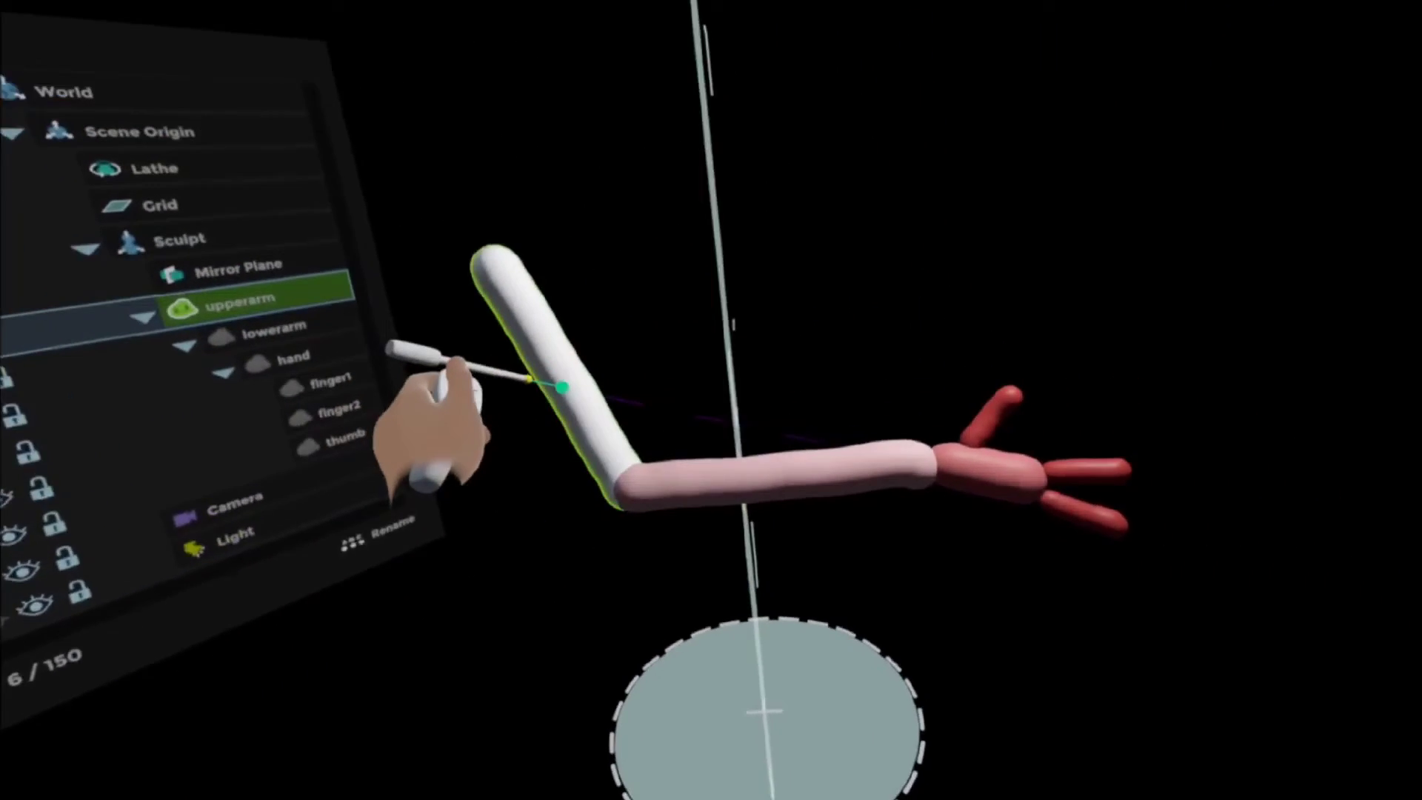
{"action": "left_click_drag", "start_coordinate": [345, 556], "coordinate": [505, 445]}
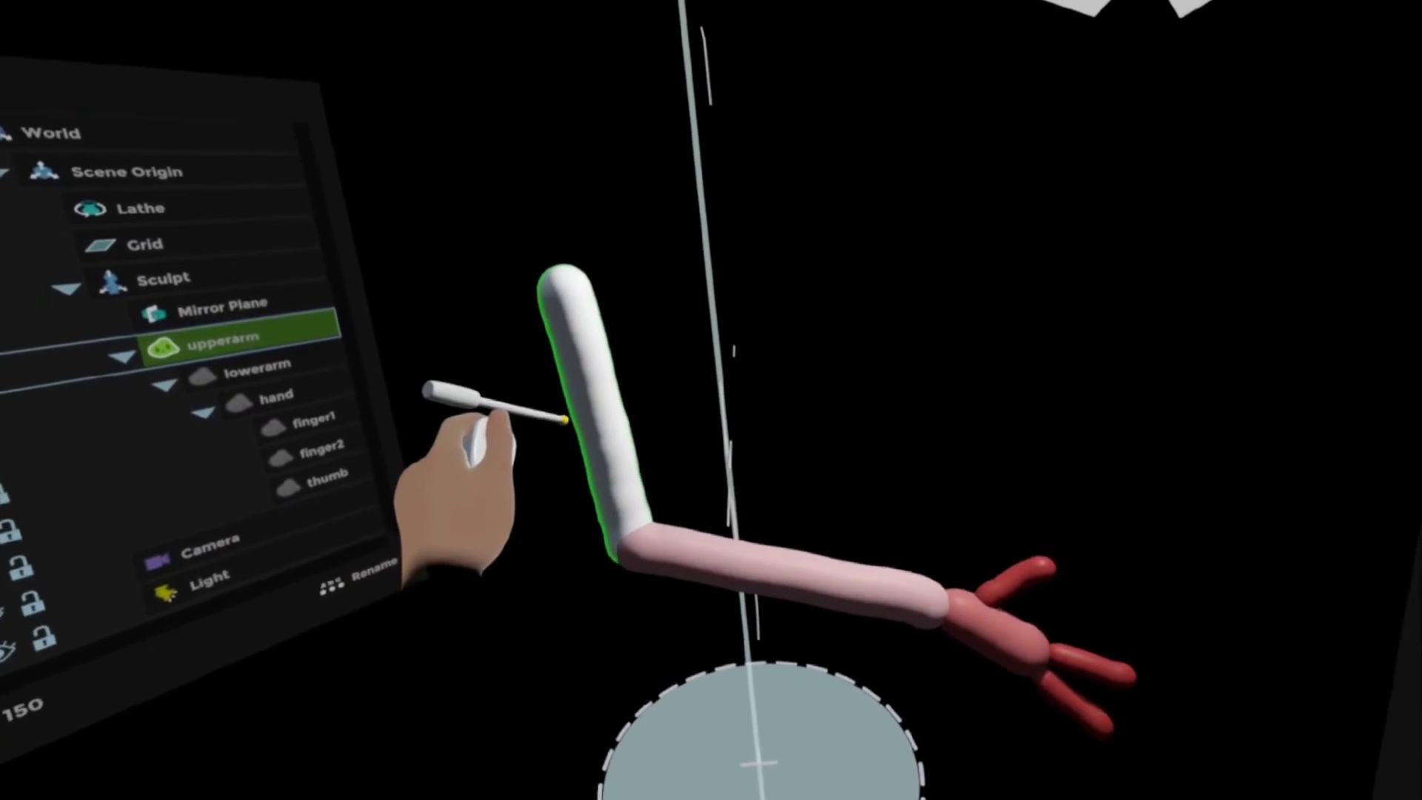
{"action": "left_click", "coordinate": [722, 489]}
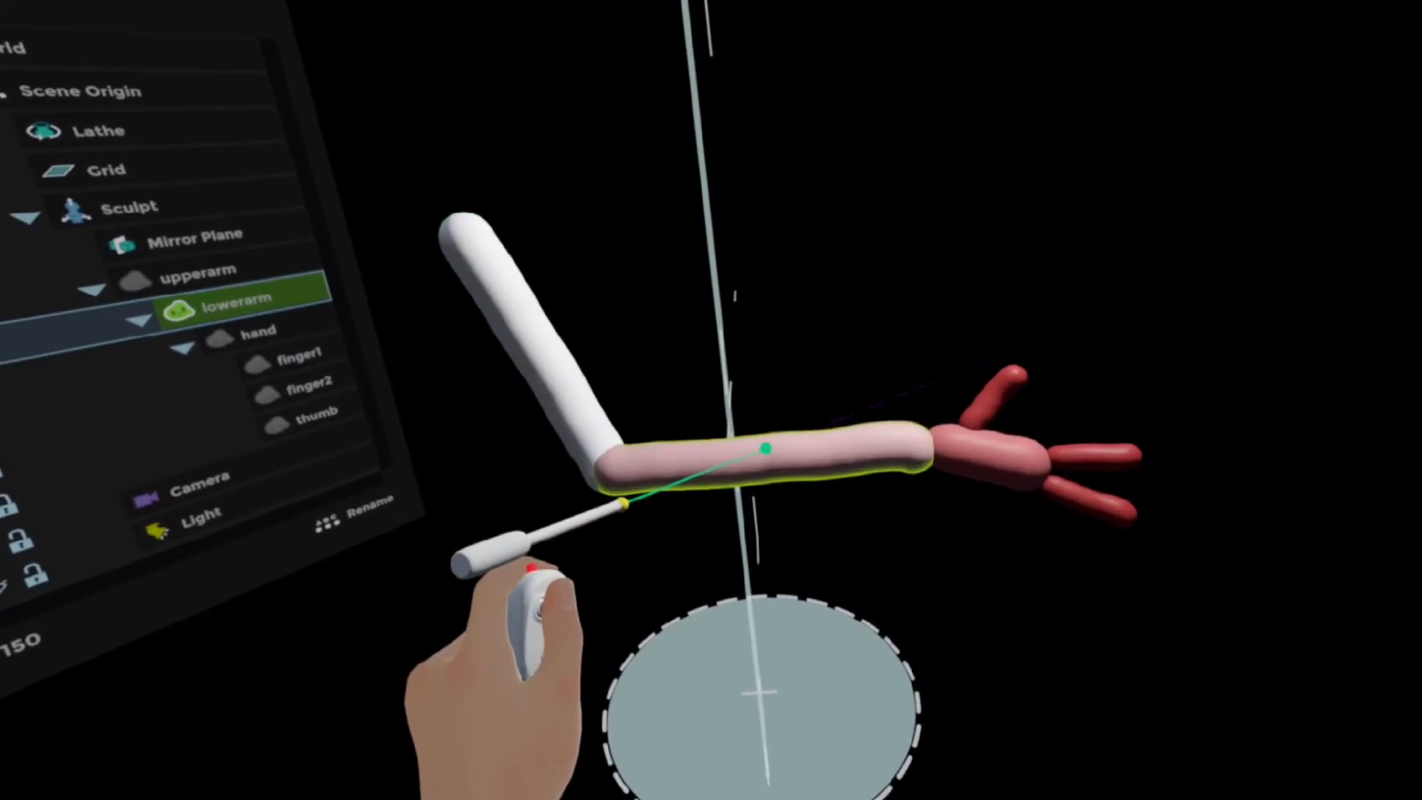
{"action": "mouse_move", "coordinate": [723, 489]}
{"action": "left_mouse_down"}
{"action": "mouse_move", "coordinate": [584, 505]}
{"action": "mouse_move", "coordinate": [605, 475]}
{"action": "mouse_move", "coordinate": [667, 473]}
{"action": "left_mouse_up"}
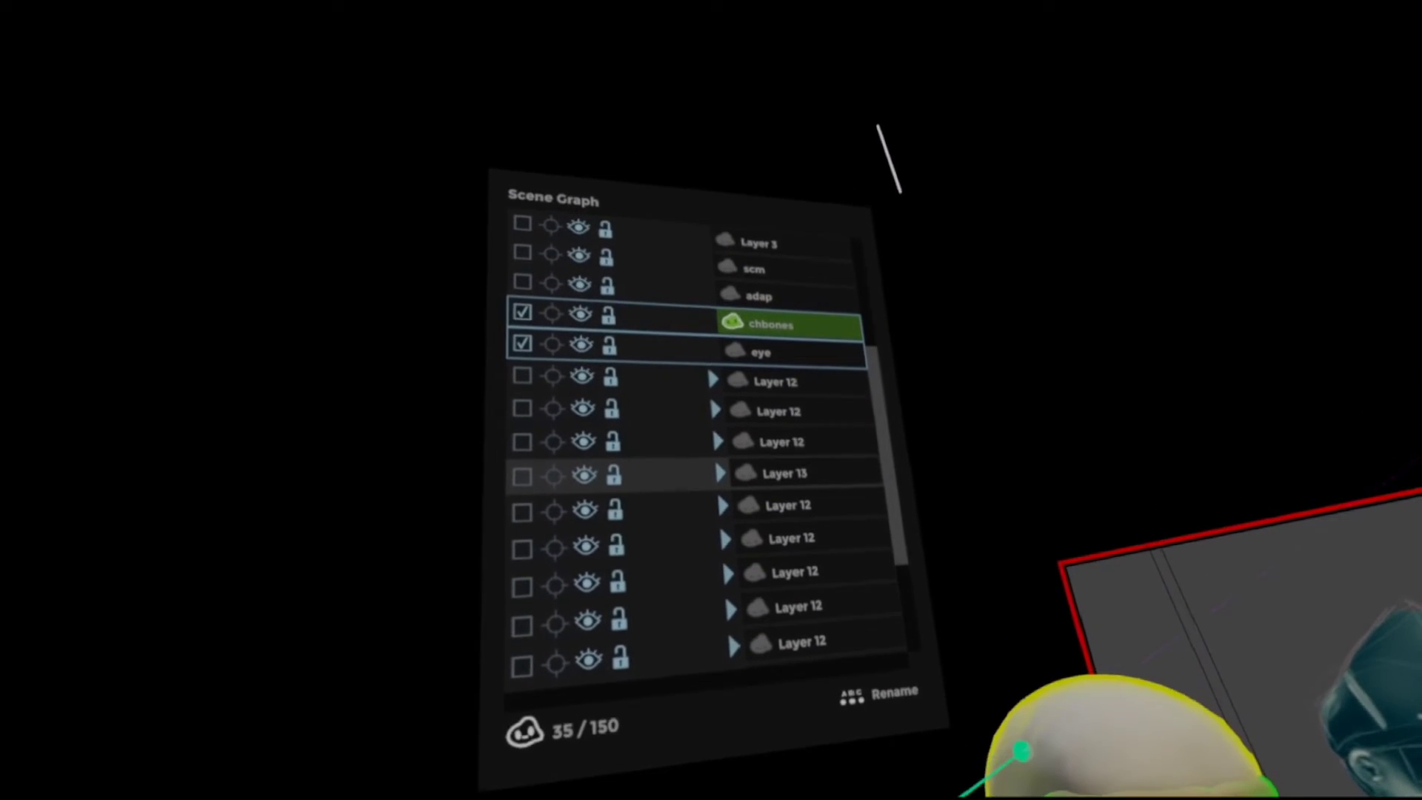
{"action": "scroll", "coordinate": [690, 445], "scroll_direction": "up", "scroll_amount": 3}
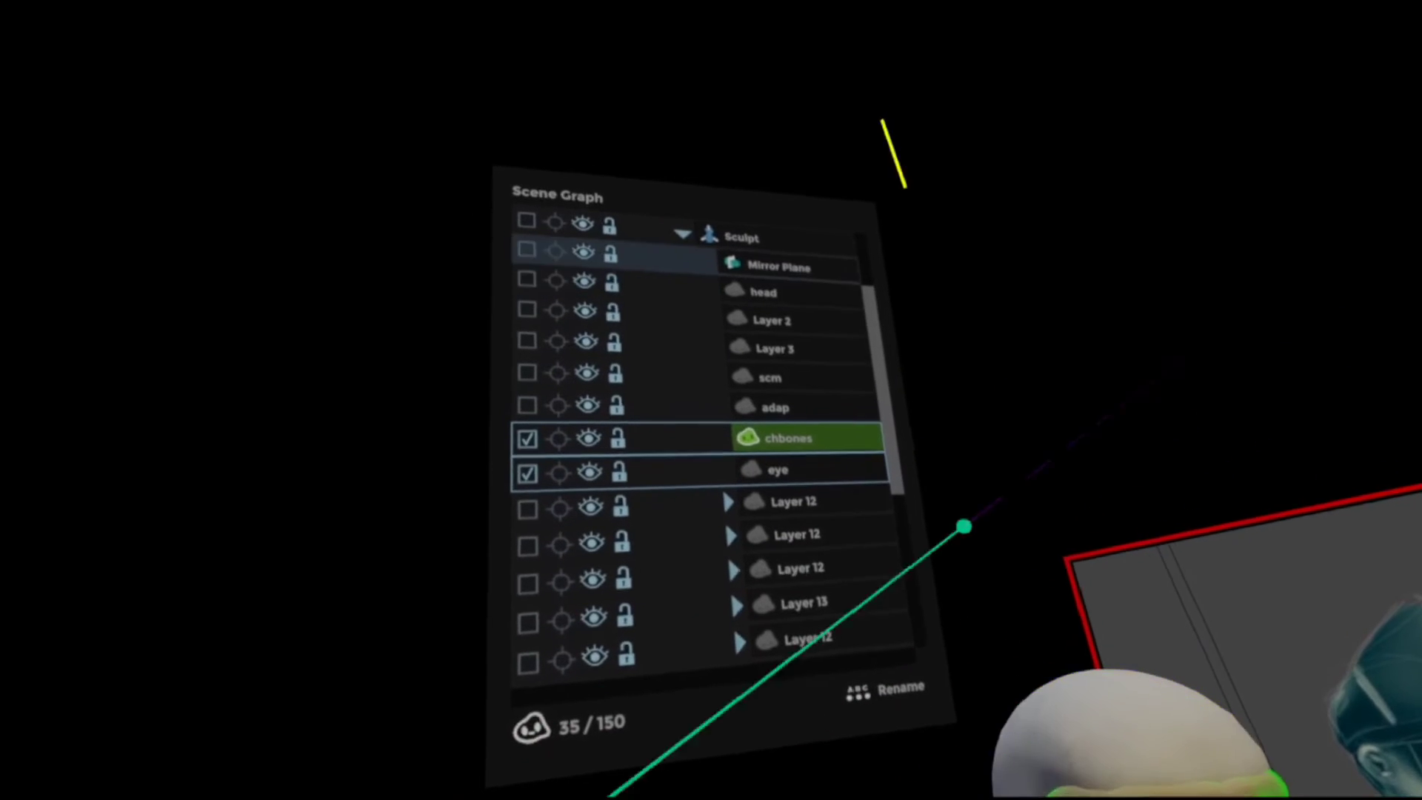
Multi-select the head, chbones and eye layers via their Scene Graph checkboxes.
{"action": "left_click", "coordinate": [594, 310]}
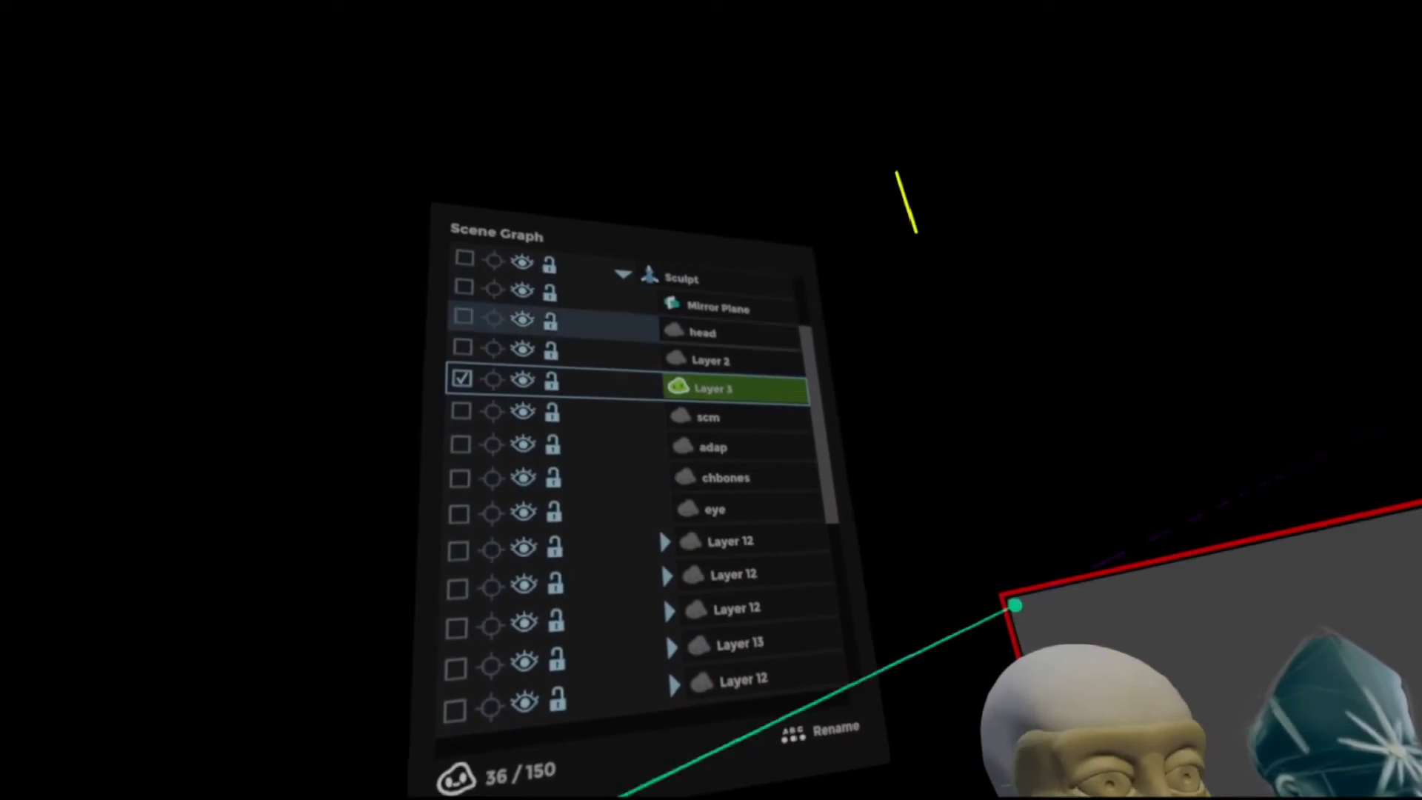
{"action": "left_click", "coordinate": [460, 349]}
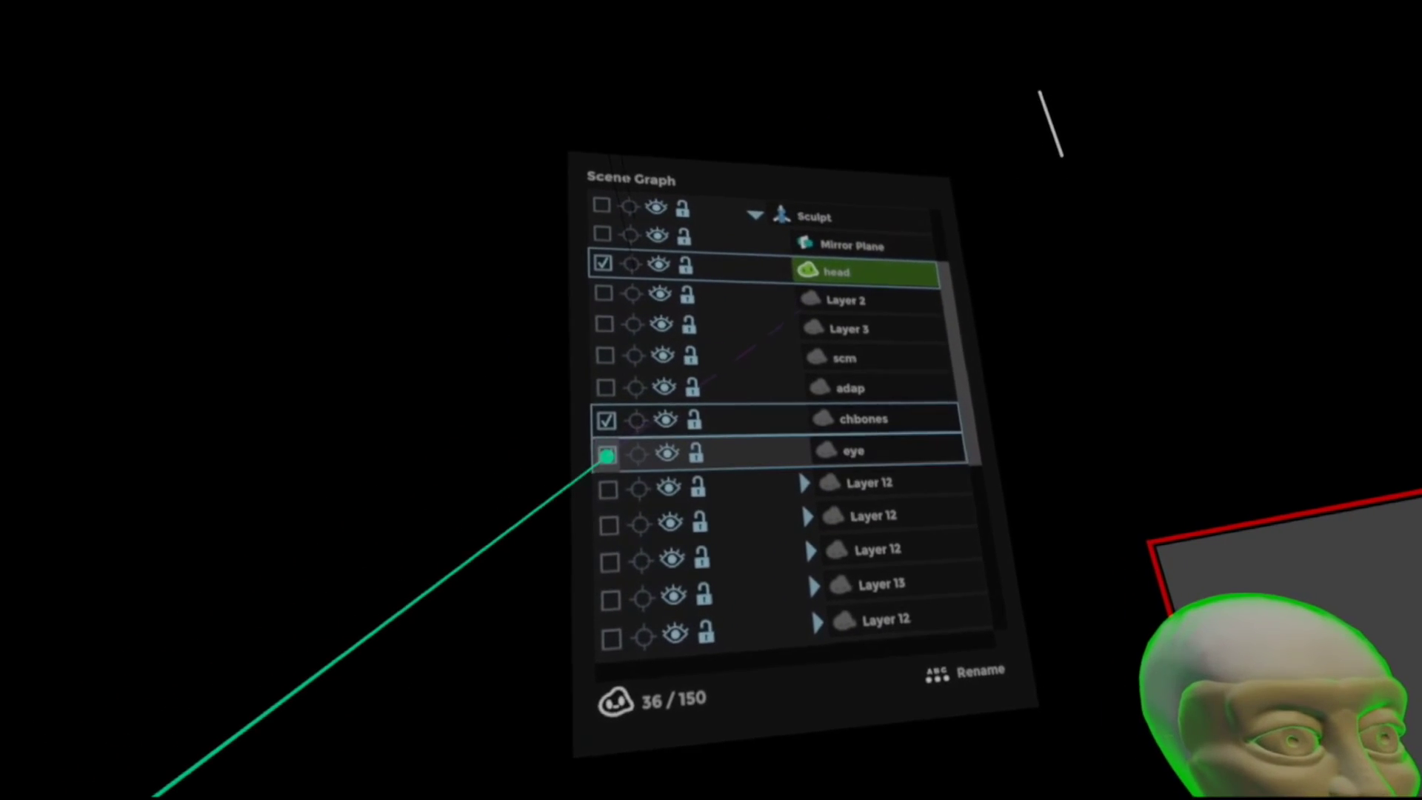
{"action": "left_click", "coordinate": [605, 453]}
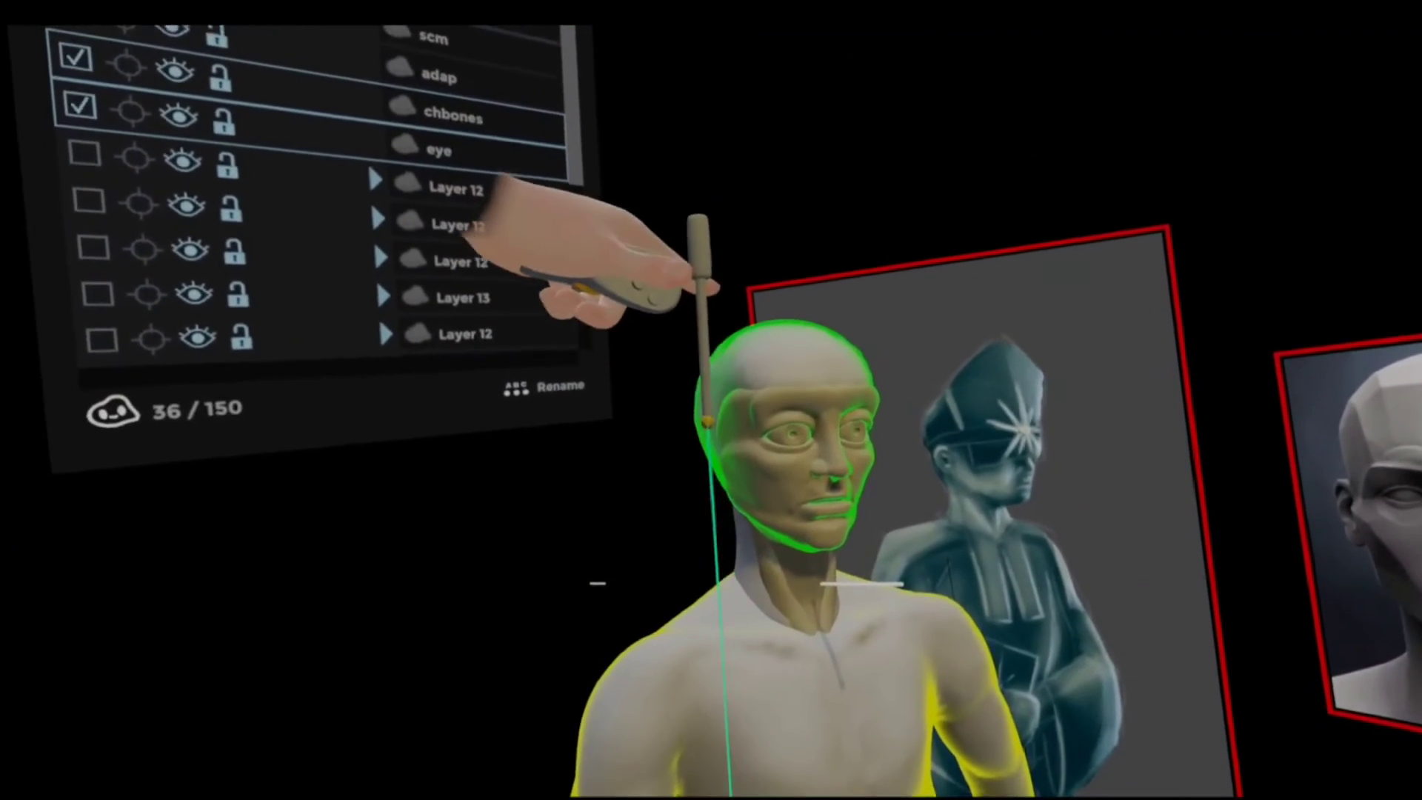